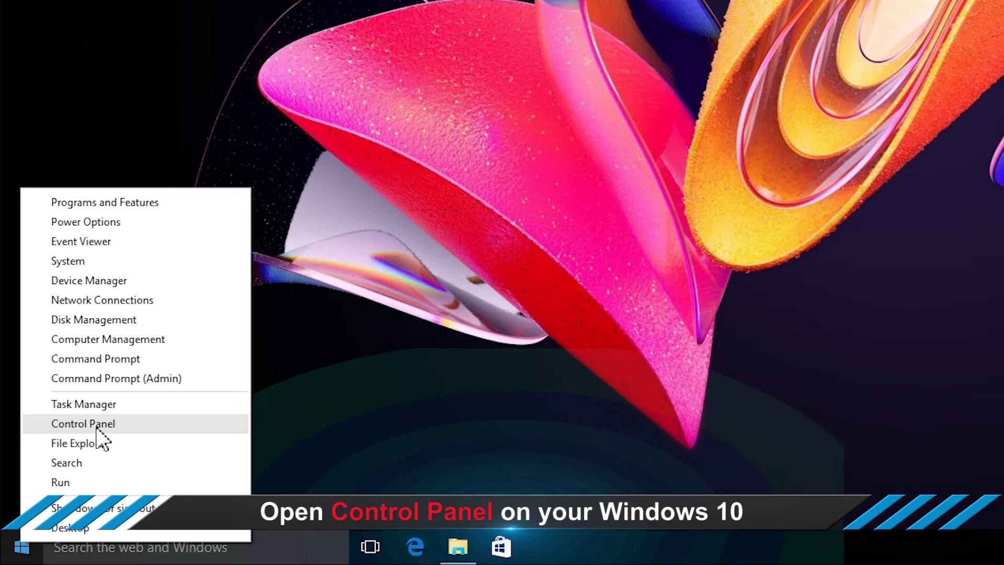
# - Open Control Panel, show its items as large icons, and start Windows To Go
pyautogui.click(97, 427)
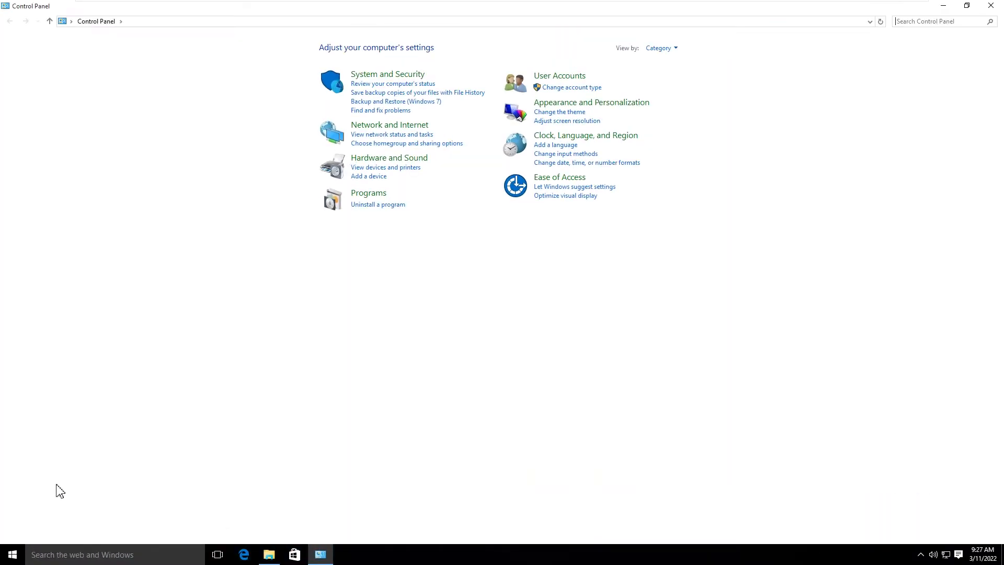
pyautogui.click(660, 49)
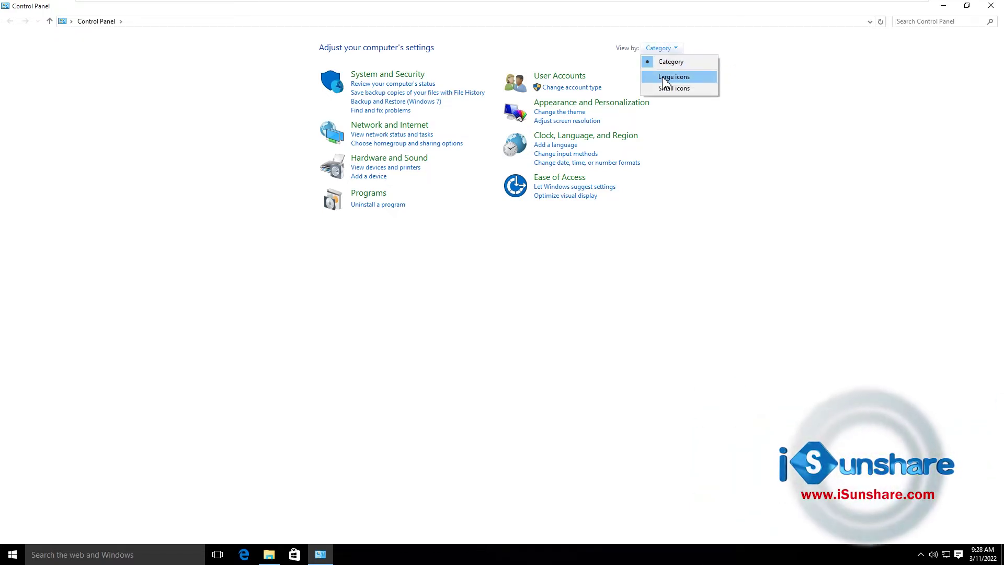
pyautogui.click(686, 78)
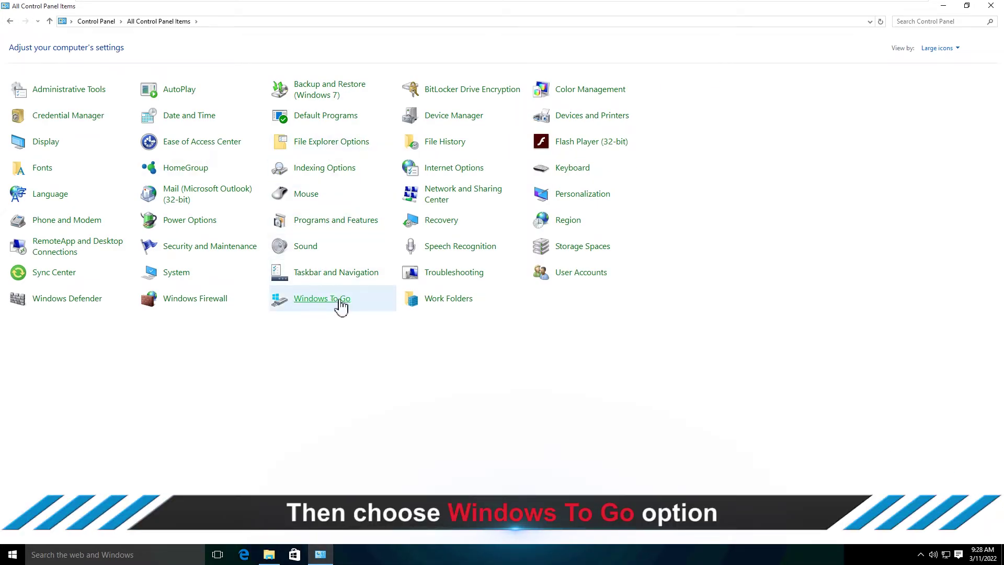
pyautogui.click(321, 300)
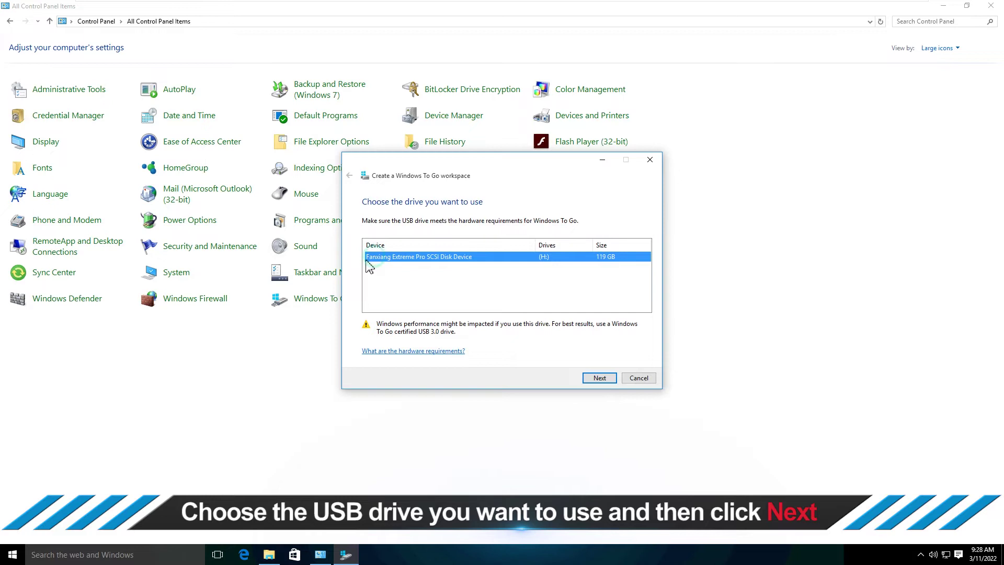
# - Create a Windows To Go workspace on the Fanxiang Extreme Pro drive from the Windows 10 Enterprise image, without BitLocker or automatic boot
pyautogui.click(607, 380)
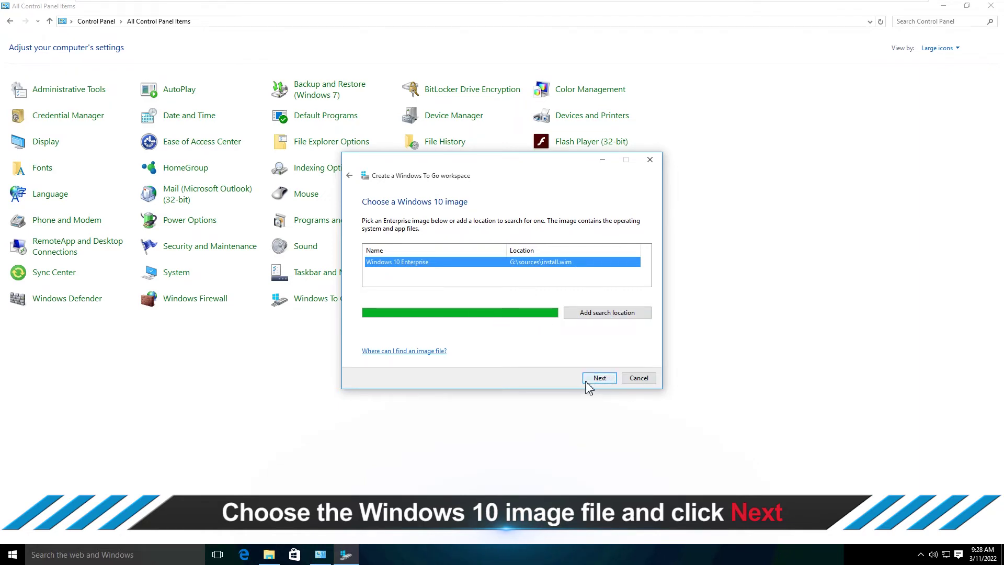
pyautogui.click(604, 380)
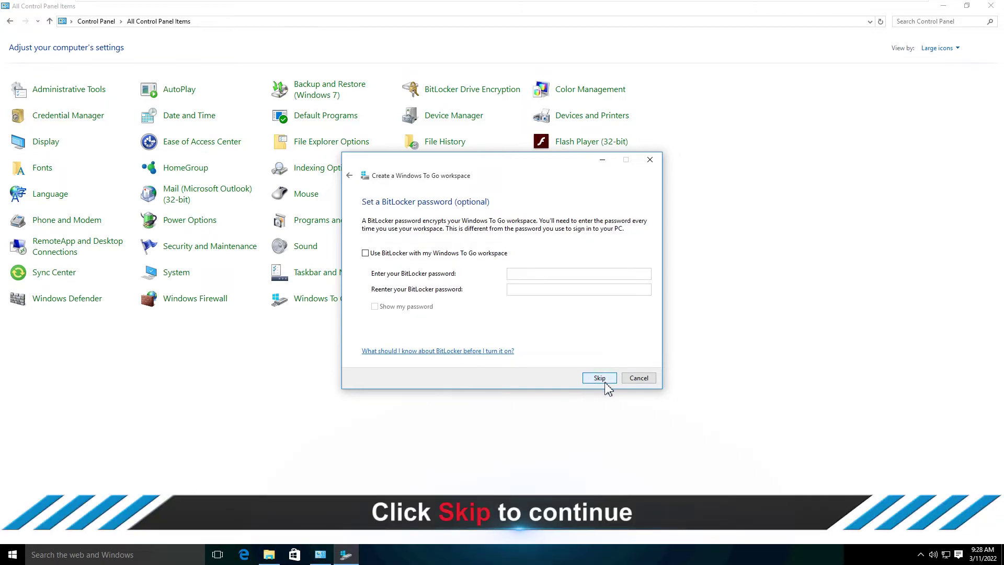
pyautogui.click(599, 378)
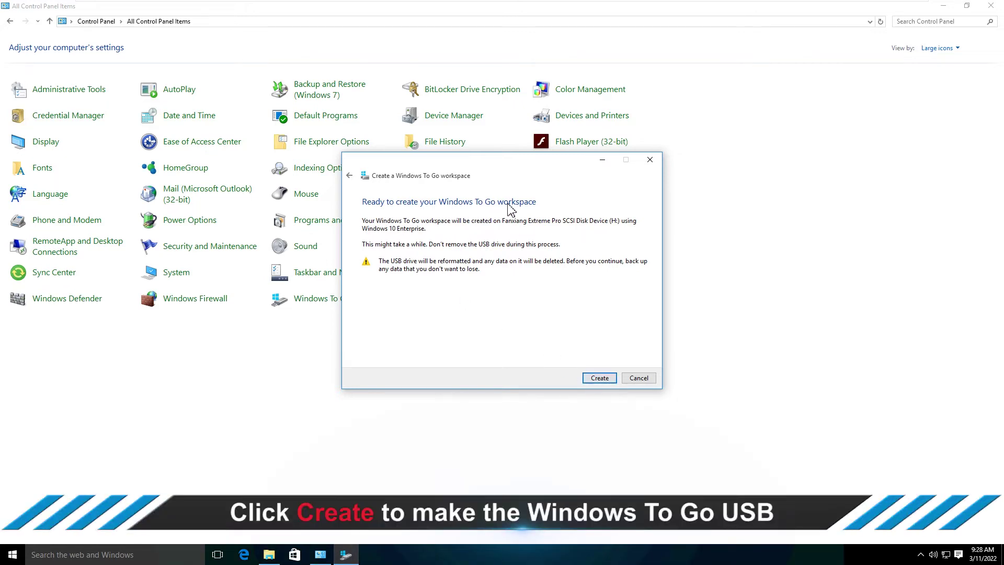
pyautogui.click(600, 378)
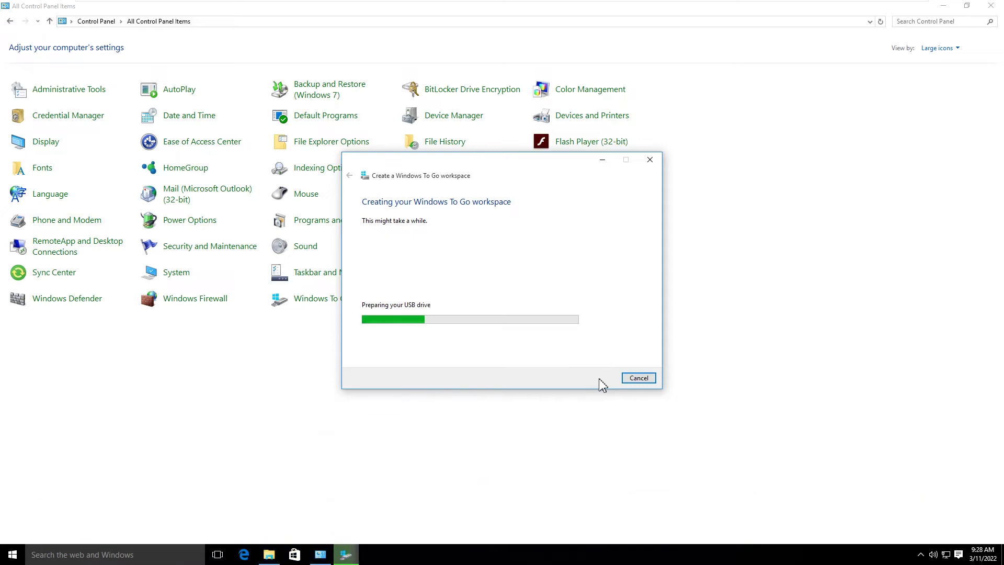
pyautogui.click(943, 5)
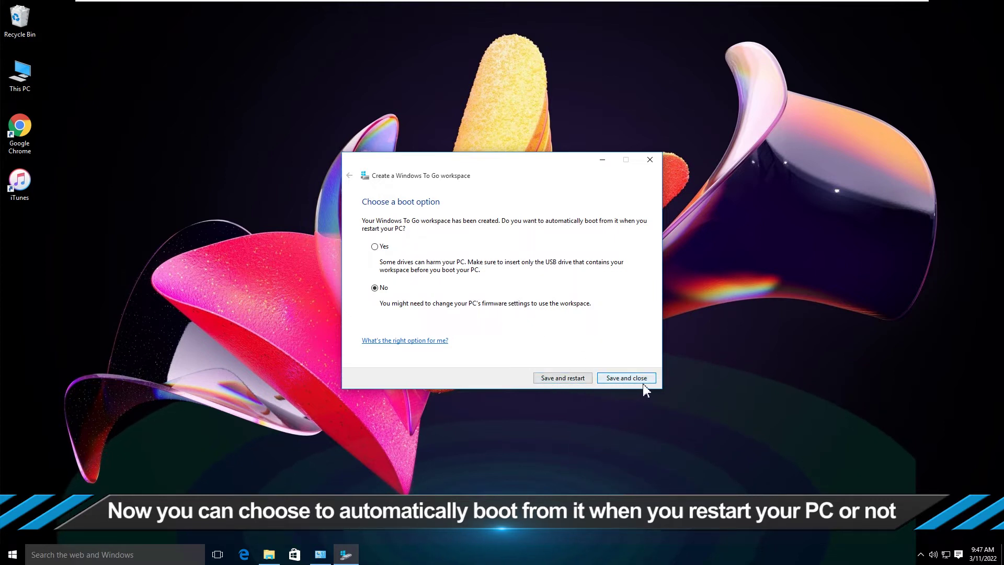
pyautogui.click(629, 376)
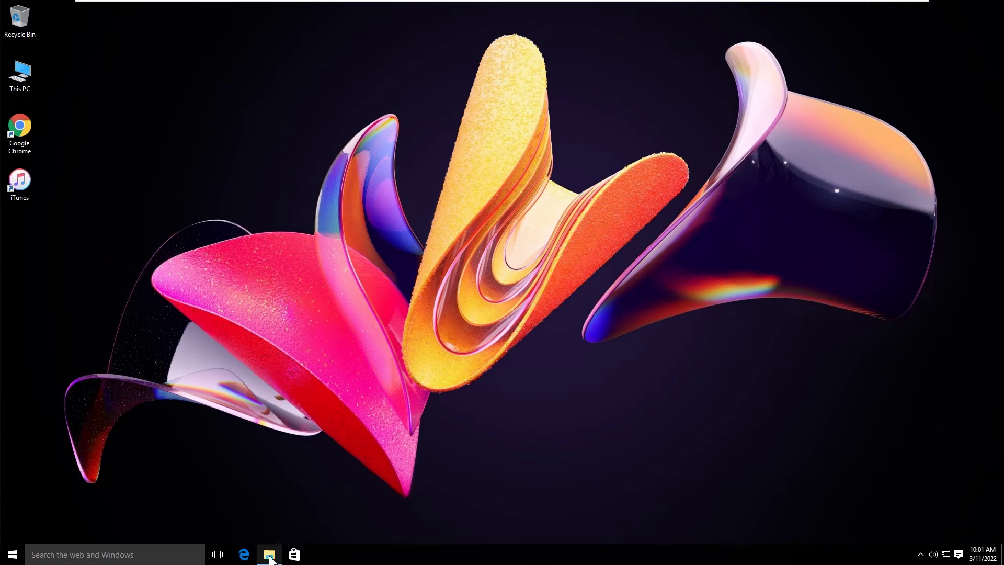
# - Find the Windows 10 image and Rufus files on New Volume (F:) and launch rufus-3.17
pyautogui.click(269, 556)
pyautogui.click(125, 114)
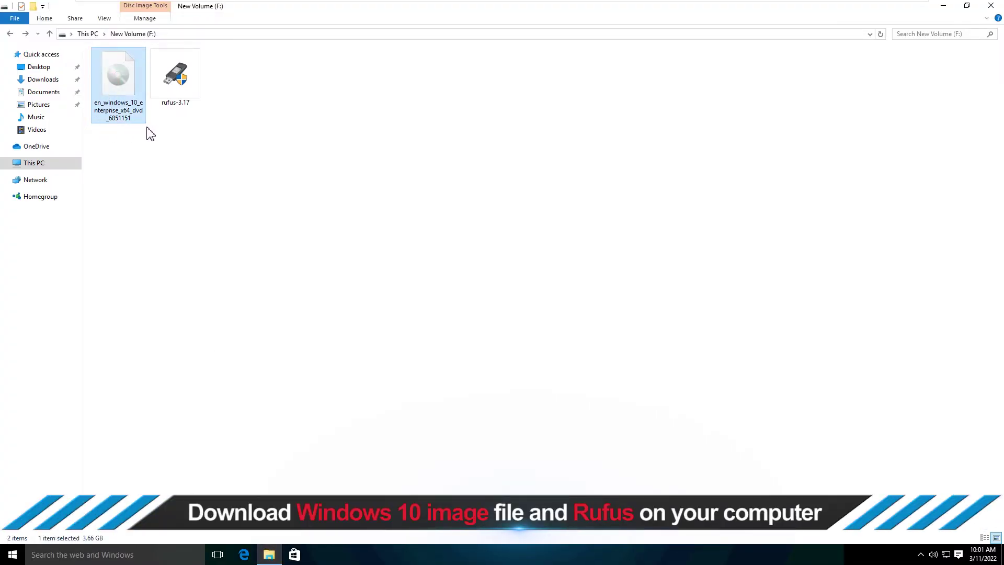
pyautogui.click(178, 80)
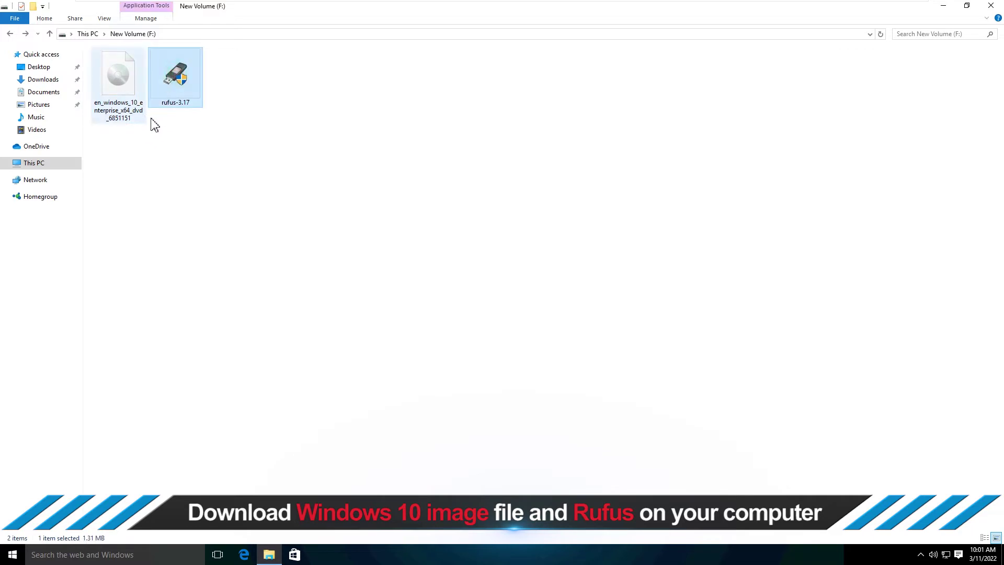
pyautogui.click(367, 198)
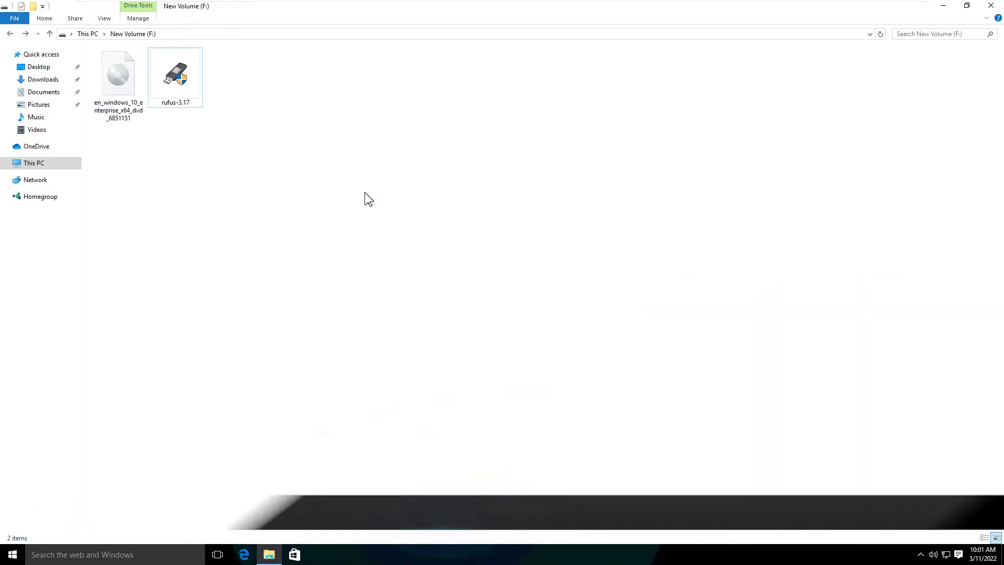
pyautogui.doubleClick(167, 93)
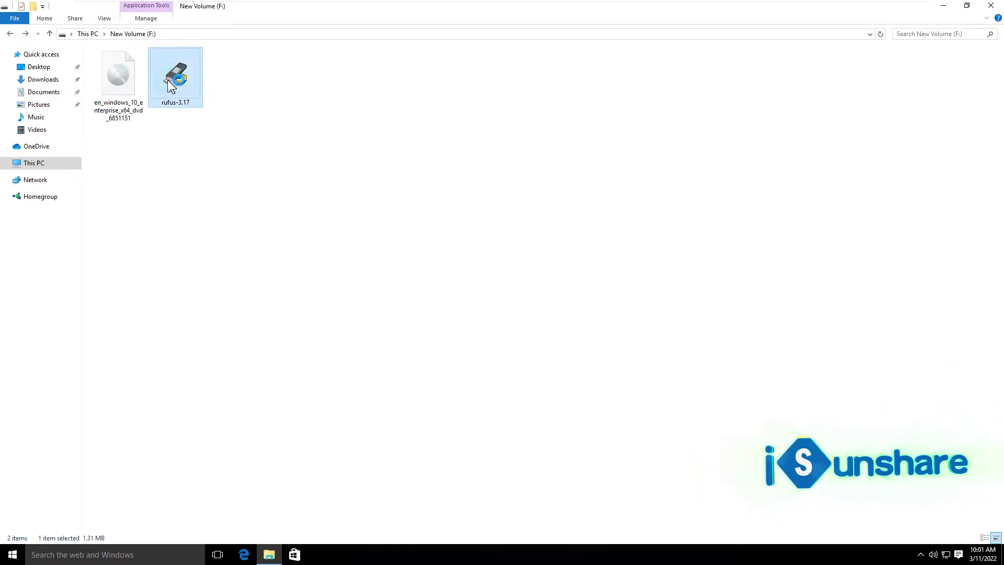
pyautogui.click(545, 297)
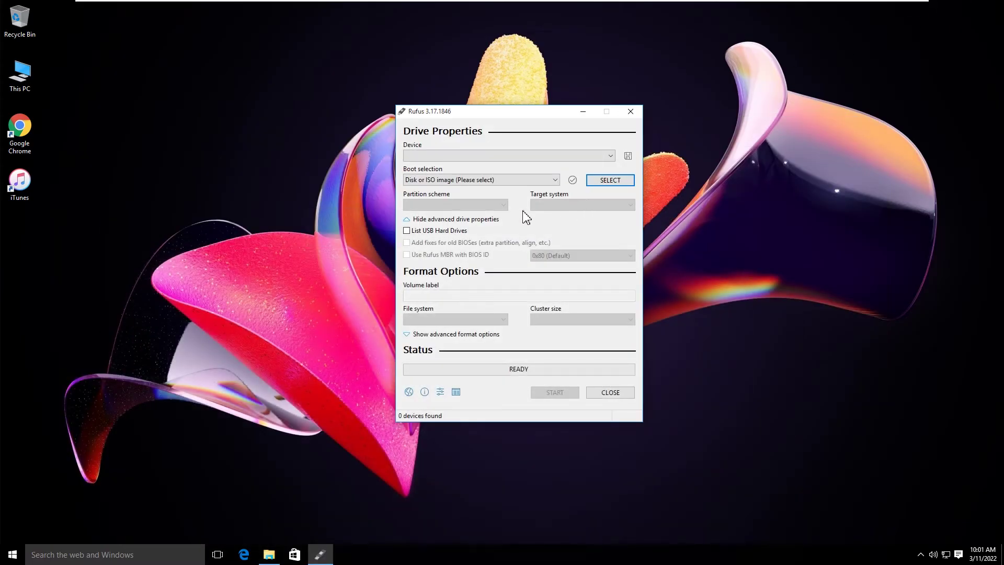
# - Enable listing of USB hard drives in Rufus and select the 128 GB NO_LABEL (Disk 2) device
pyautogui.click(444, 155)
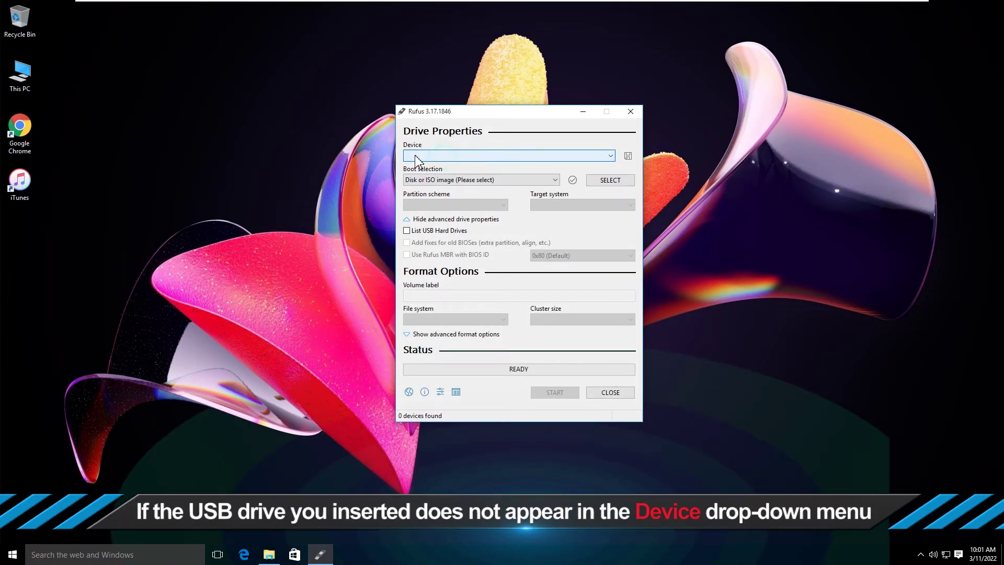
pyautogui.click(459, 156)
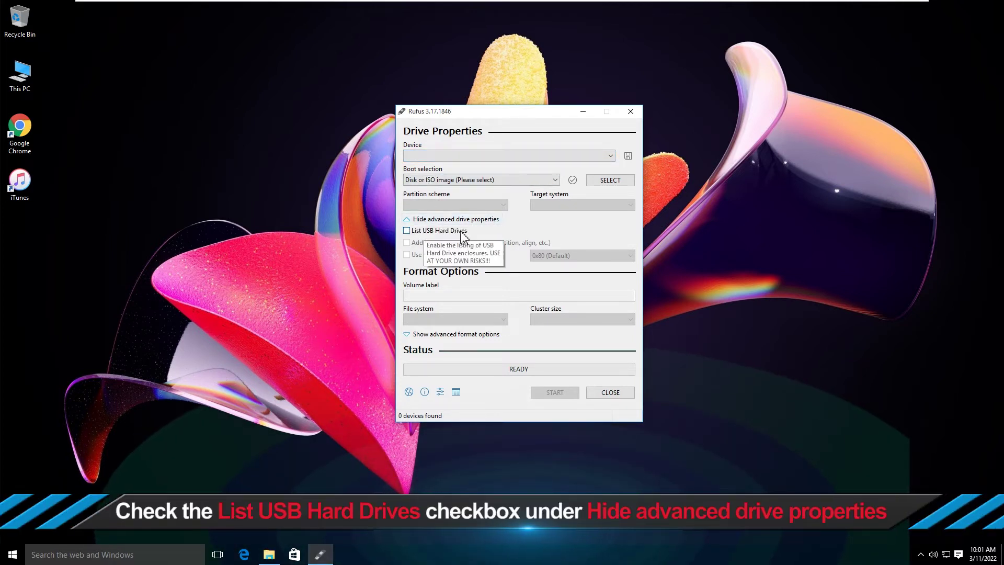
pyautogui.click(406, 231)
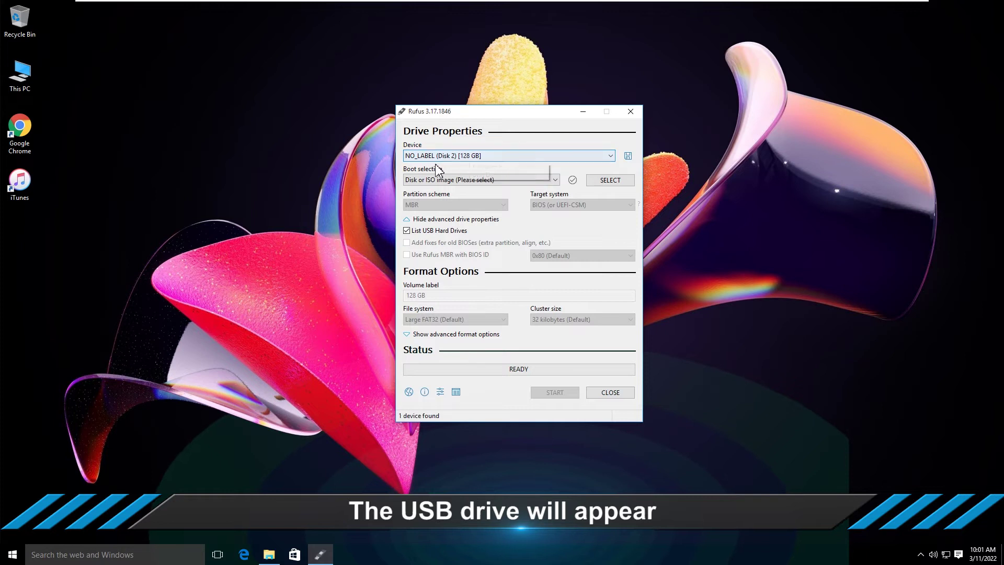
pyautogui.click(430, 157)
pyautogui.click(431, 166)
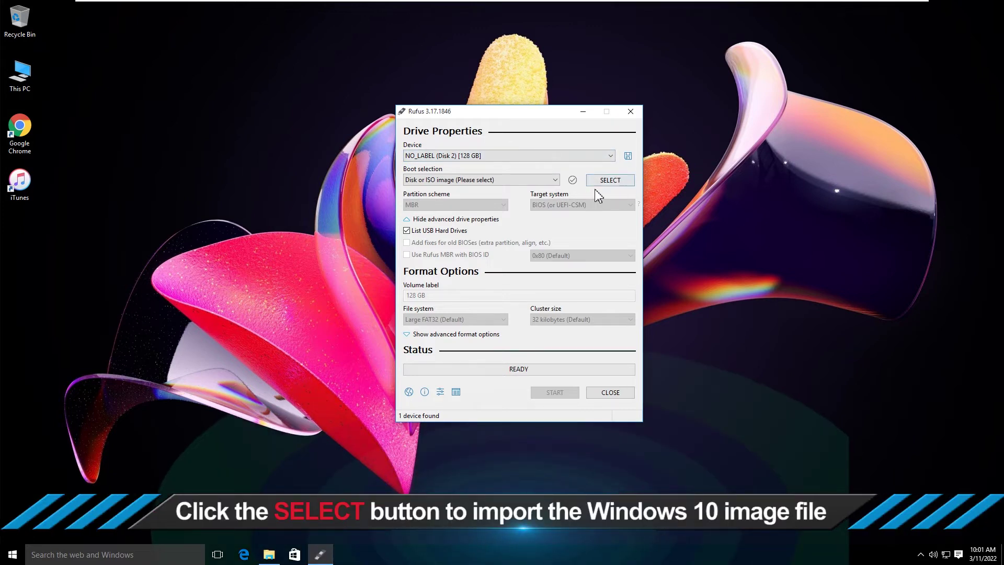
# - Load the disc image en_windows_10_enterprise_x64_dvd_6851151 from New Volume (F:) as the boot selection
pyautogui.click(610, 181)
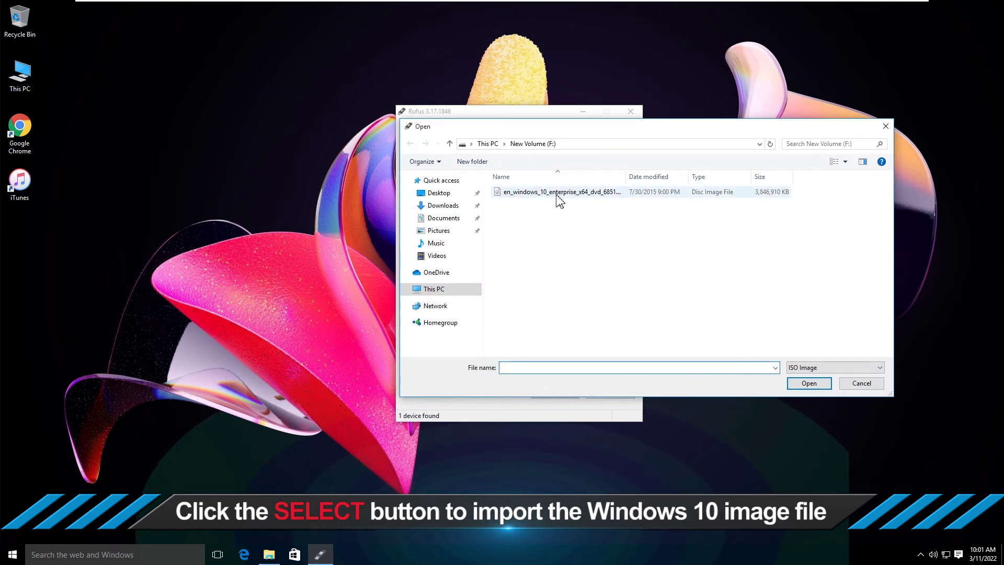
pyautogui.click(541, 194)
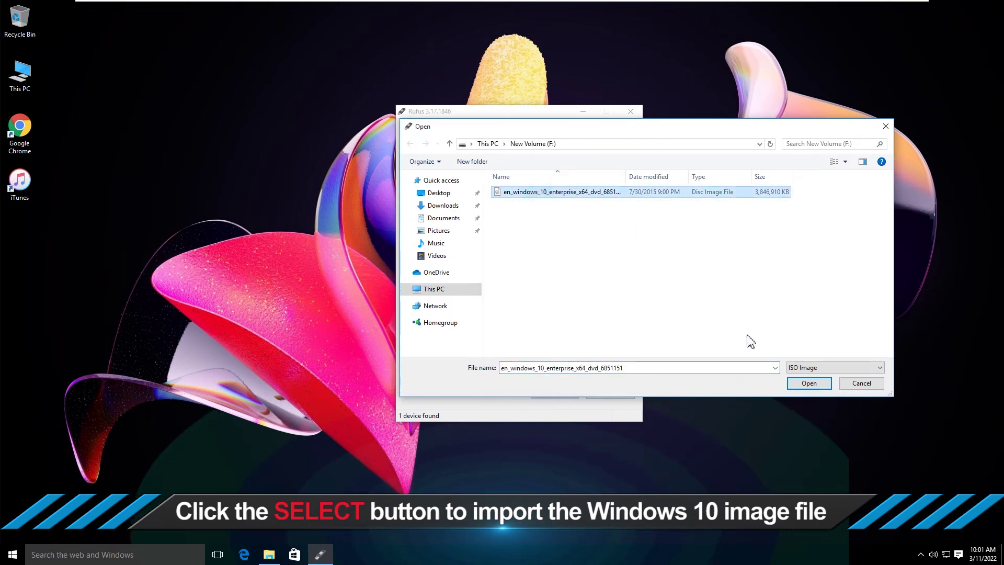
pyautogui.click(809, 383)
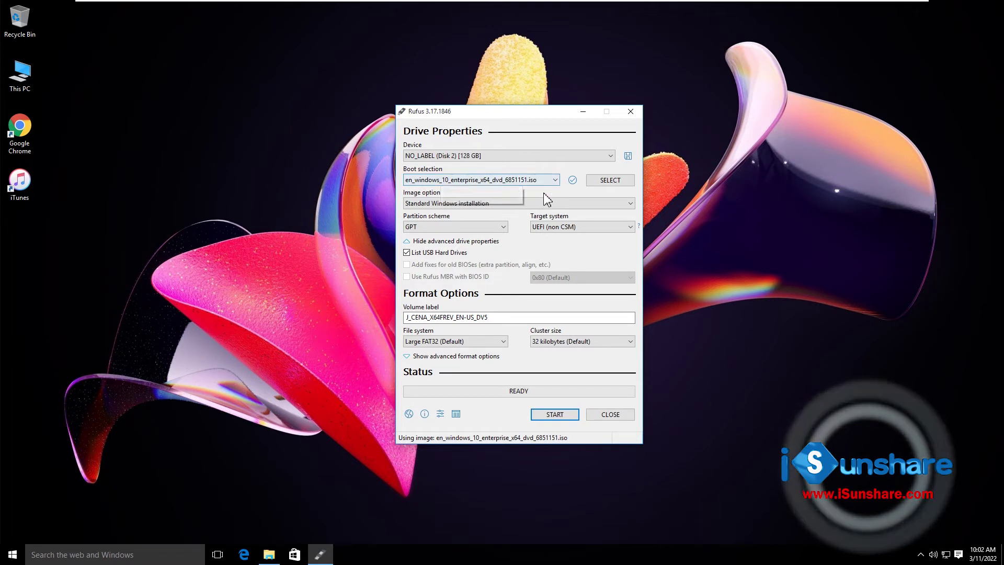
# - Set the image option to Windows To Go and the partition scheme to GPT
pyautogui.click(430, 205)
pyautogui.click(430, 222)
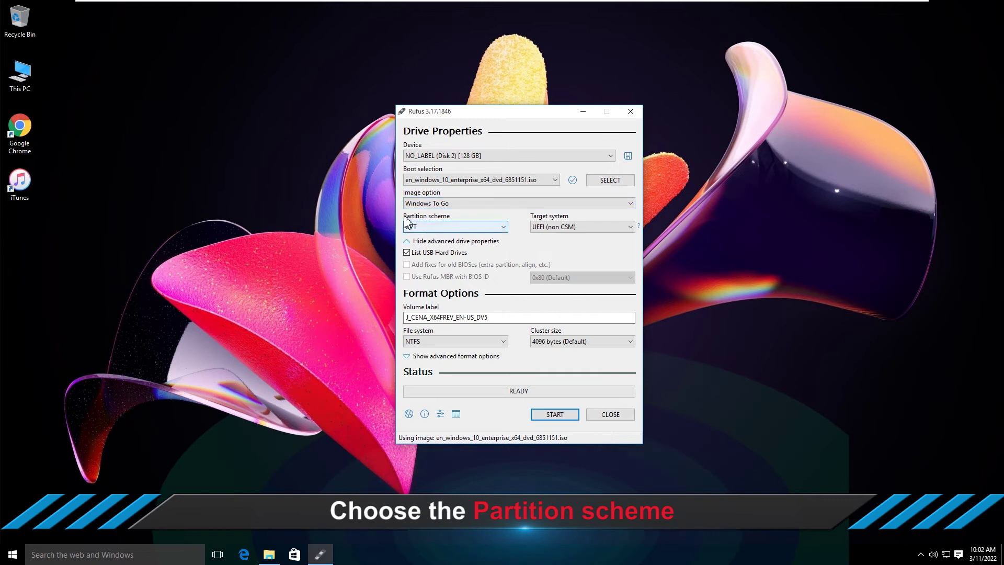
pyautogui.click(432, 228)
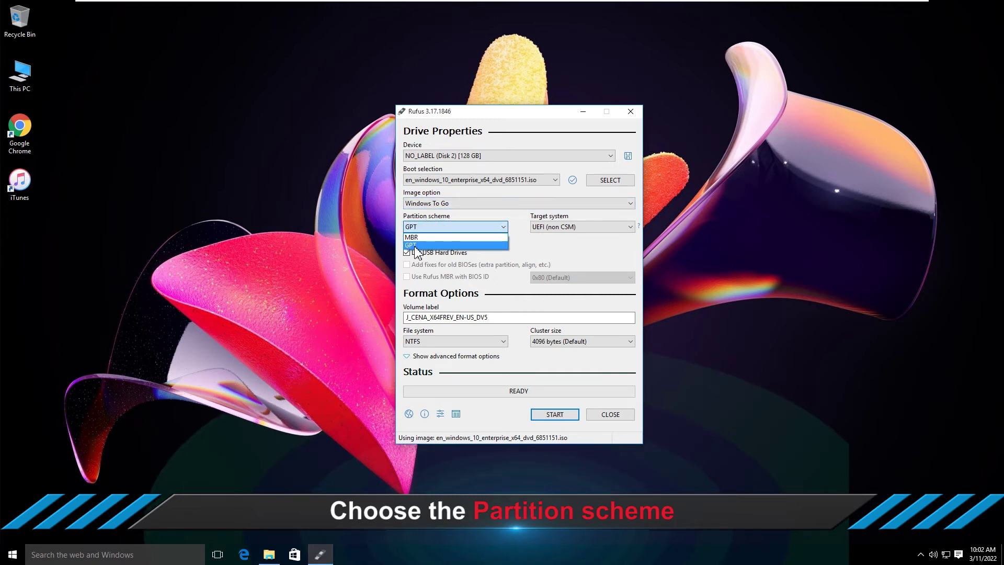
pyautogui.click(416, 245)
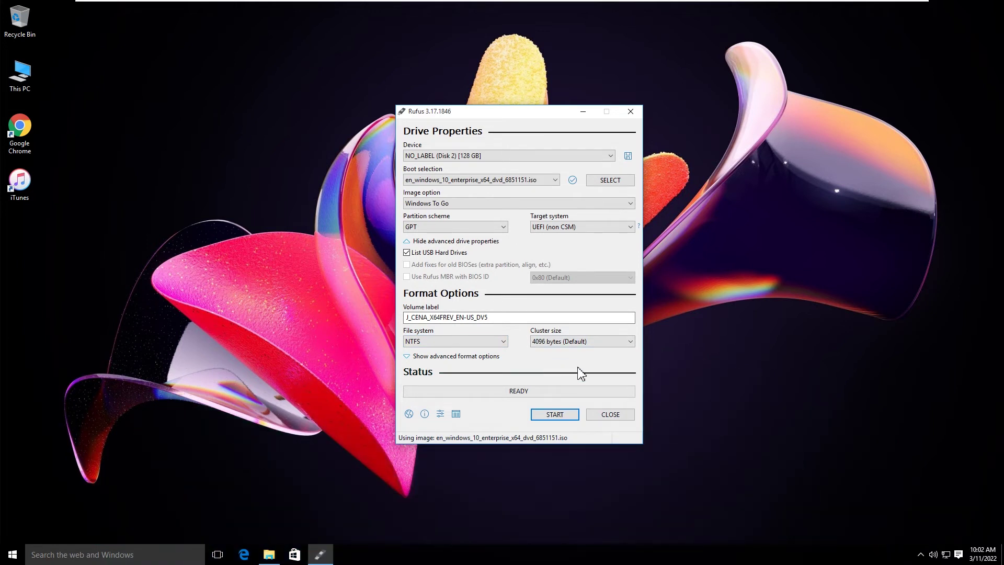
# - Write the Windows To Go image to the USB drive, accepting the data erasure, and close Rufus when finished
pyautogui.click(554, 415)
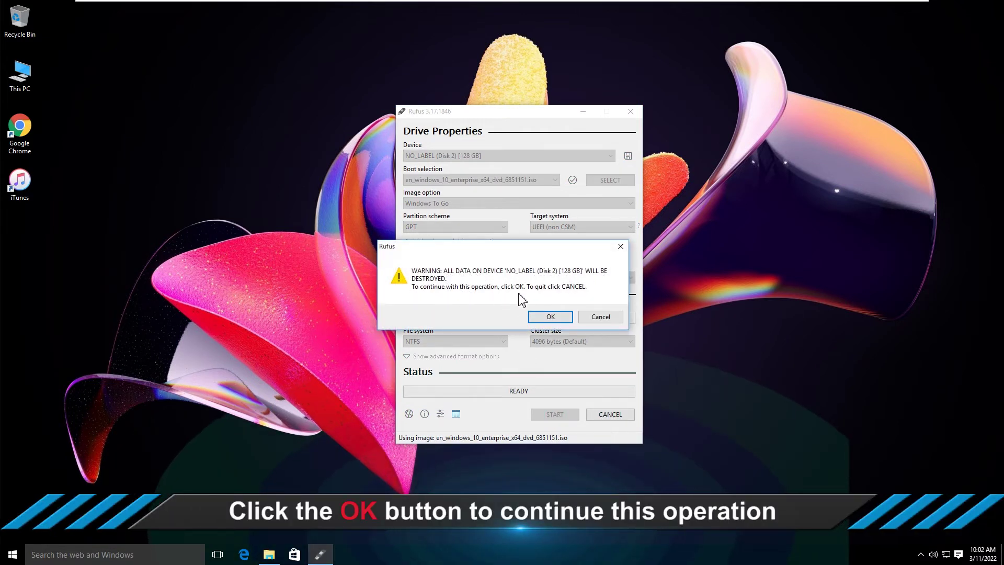
pyautogui.click(550, 317)
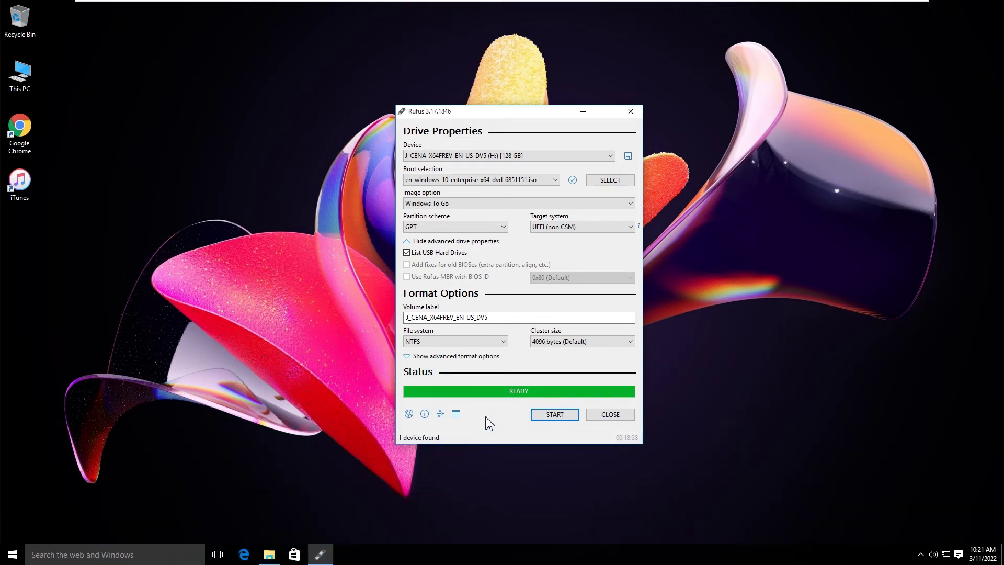
pyautogui.click(631, 113)
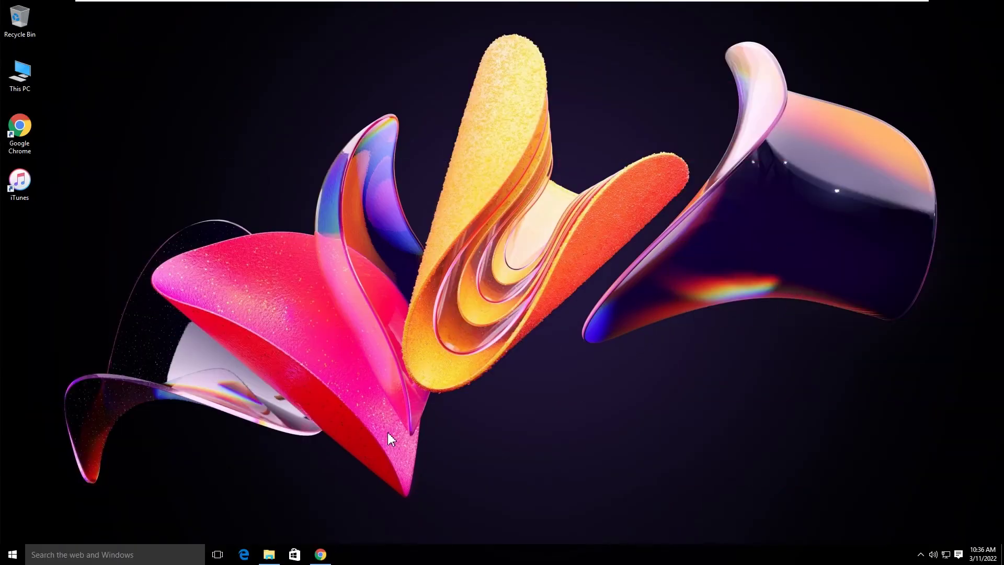
pyautogui.click(322, 554)
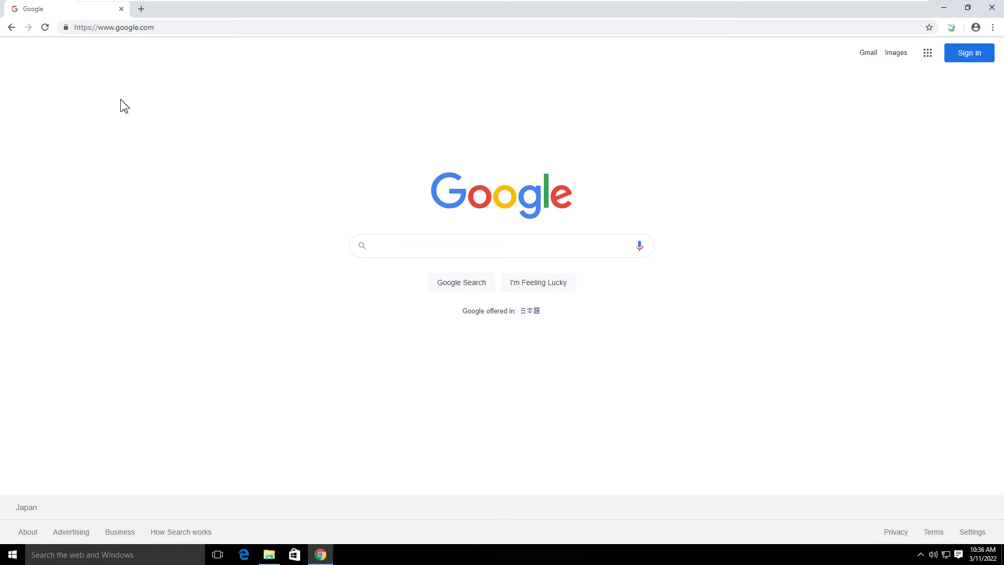
pyautogui.click(115, 30)
pyautogui.write('ww')
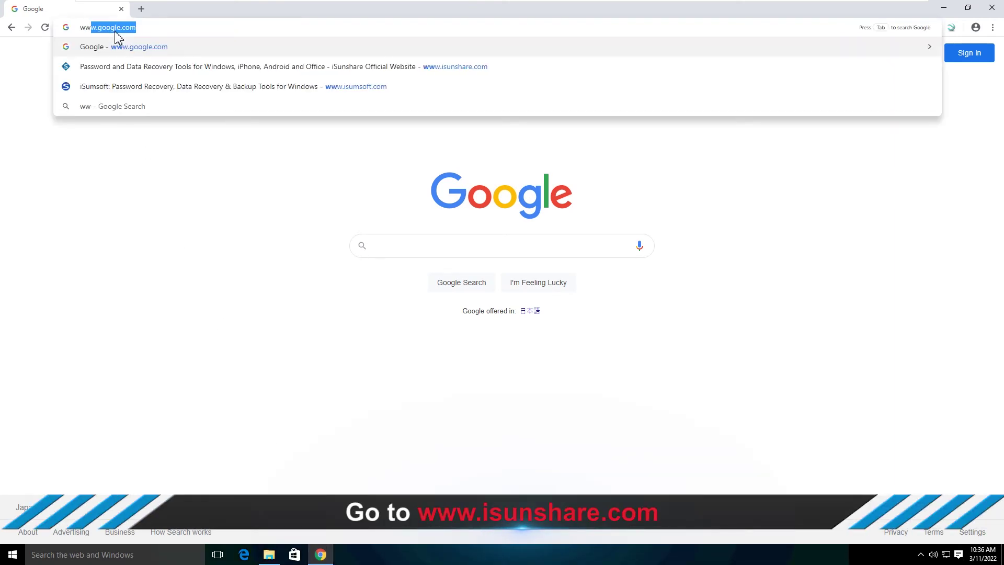
pyautogui.write('w.isunshare.com')
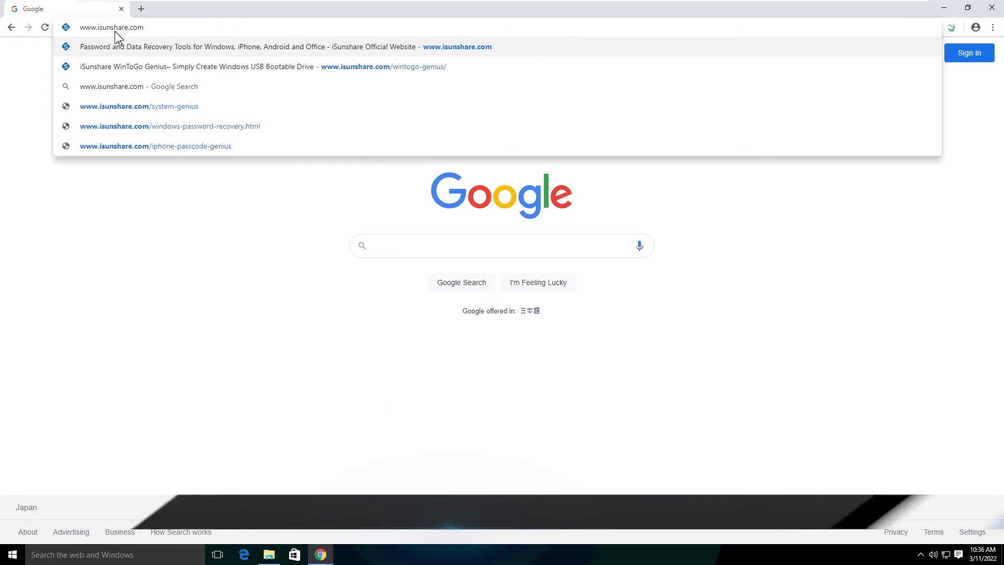
pyautogui.press('Return')
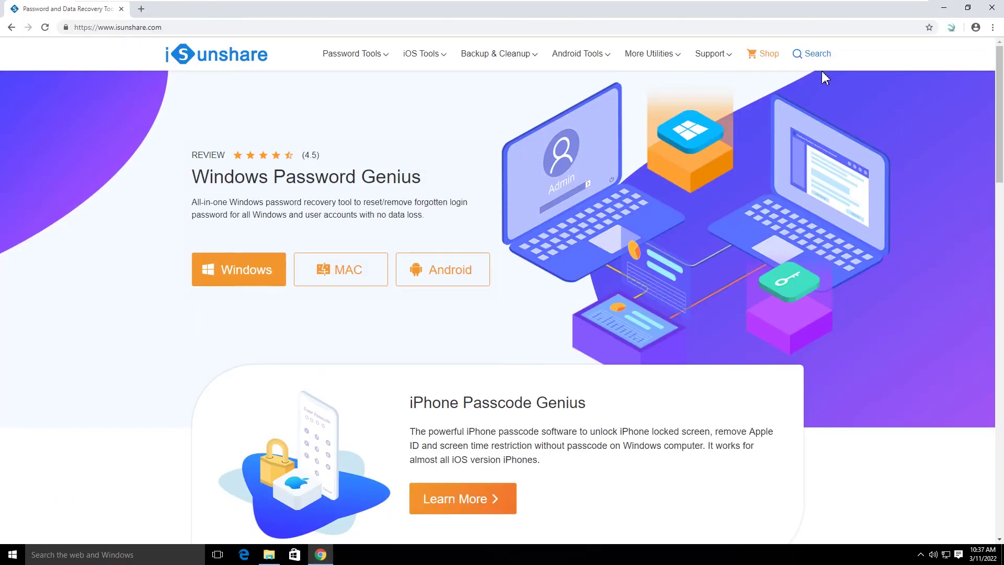
# - Search the site's products for "wintogo genius" and open the Wintogo Genius product page
pyautogui.click(815, 57)
pyautogui.click(656, 114)
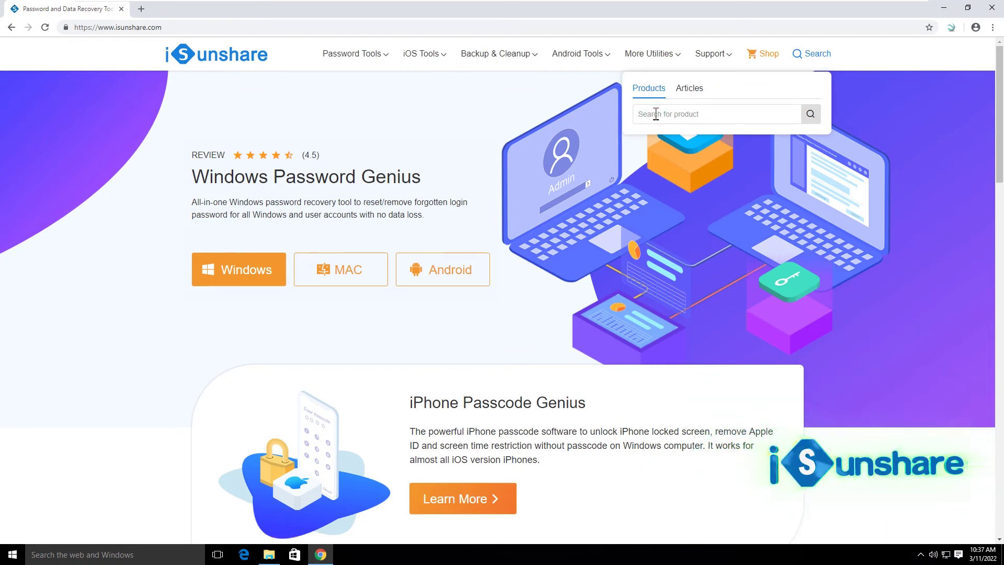
pyautogui.write('wintogo genius')
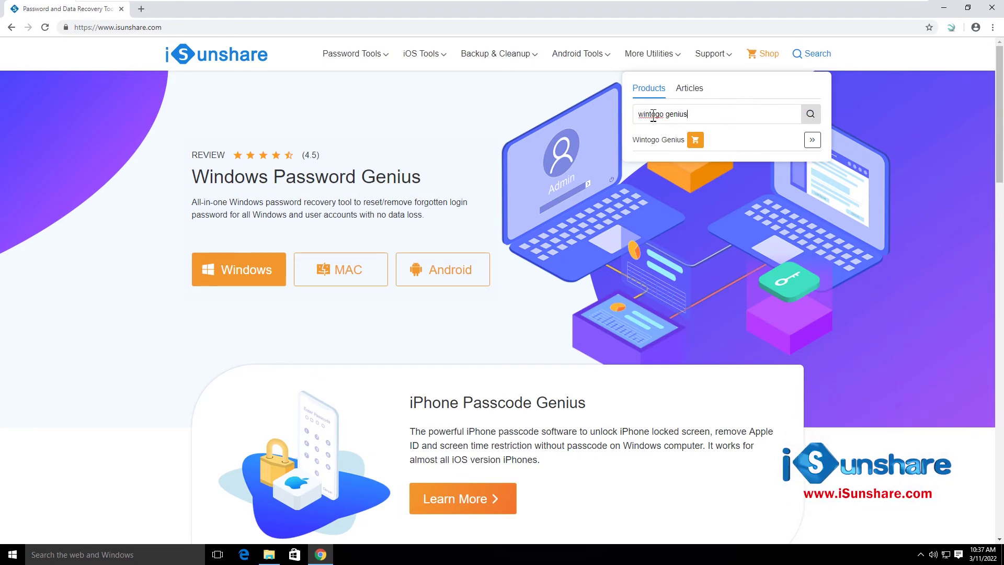
pyautogui.click(812, 141)
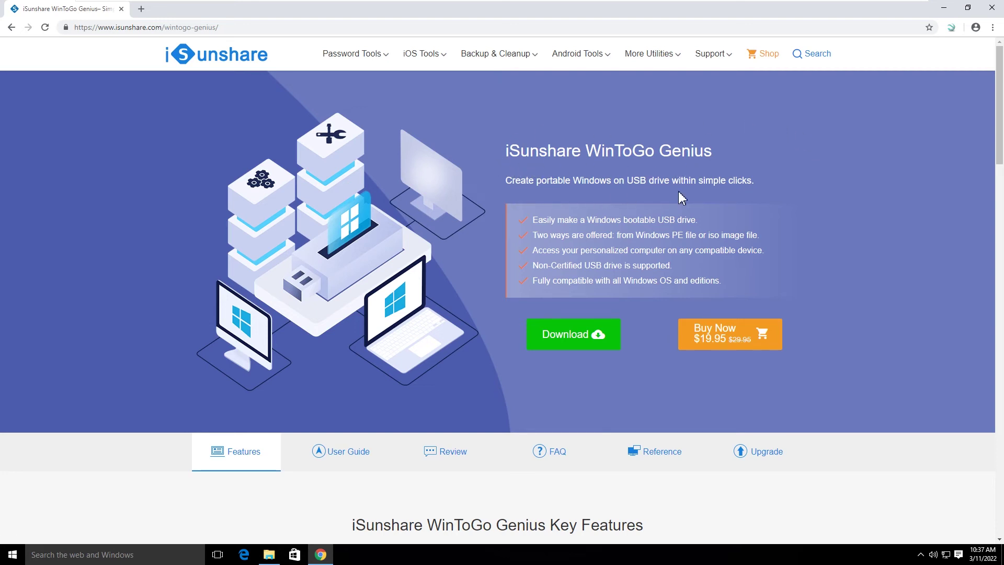
# - Download the iSunshare WinToGo Genius installer, run it with permission to make changes, and close the browser
pyautogui.click(569, 337)
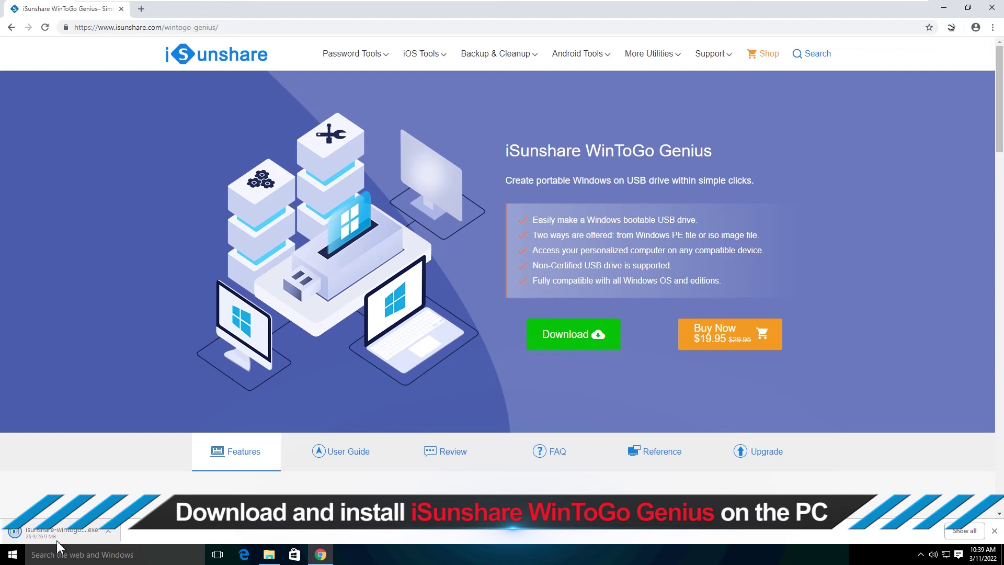
pyautogui.click(63, 532)
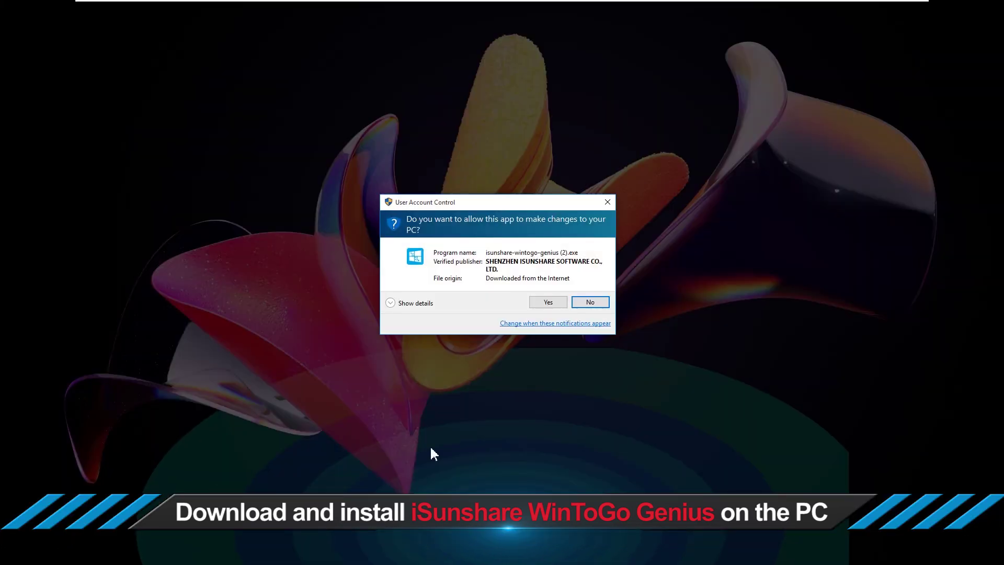
pyautogui.click(547, 305)
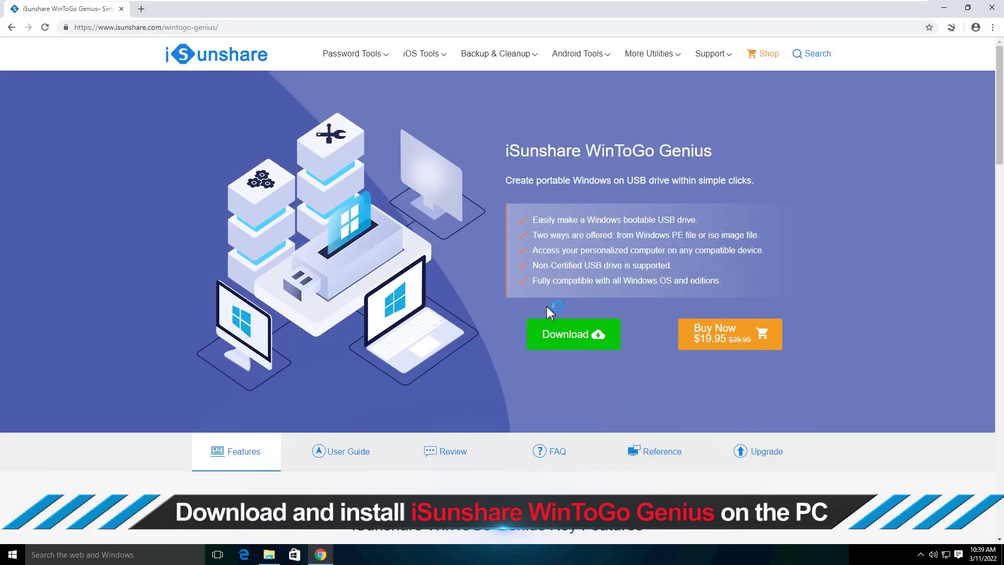
pyautogui.click(986, 12)
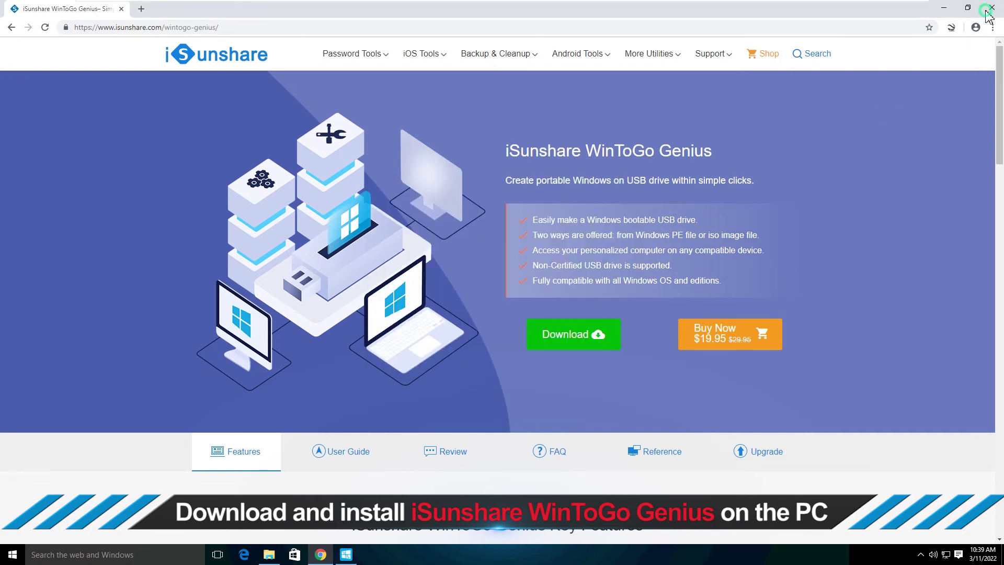
# - Install iSunshare WinToGo Genius, accepting the license agreement, and finish setup without launching the program or visiting the website
pyautogui.click(560, 360)
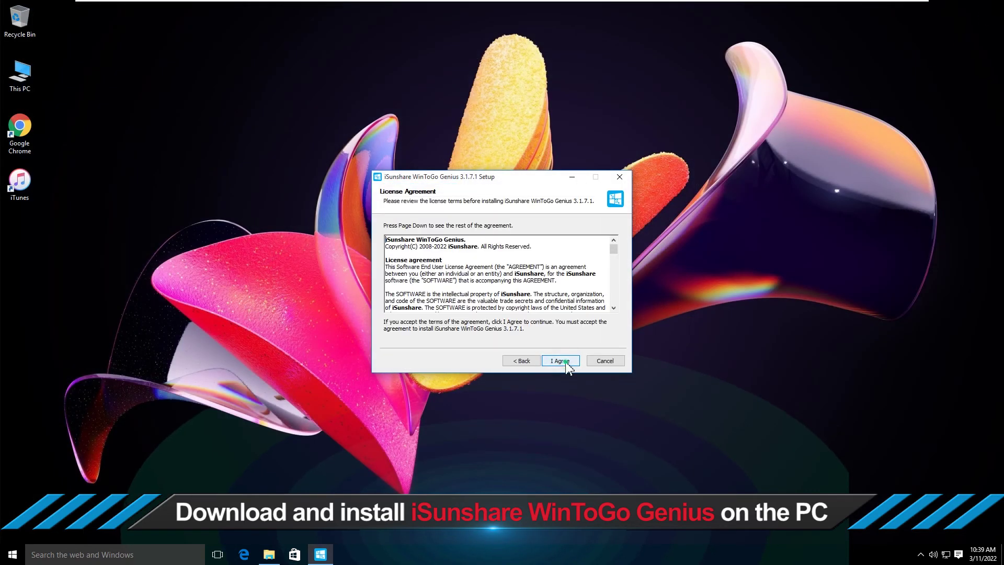
pyautogui.click(560, 360)
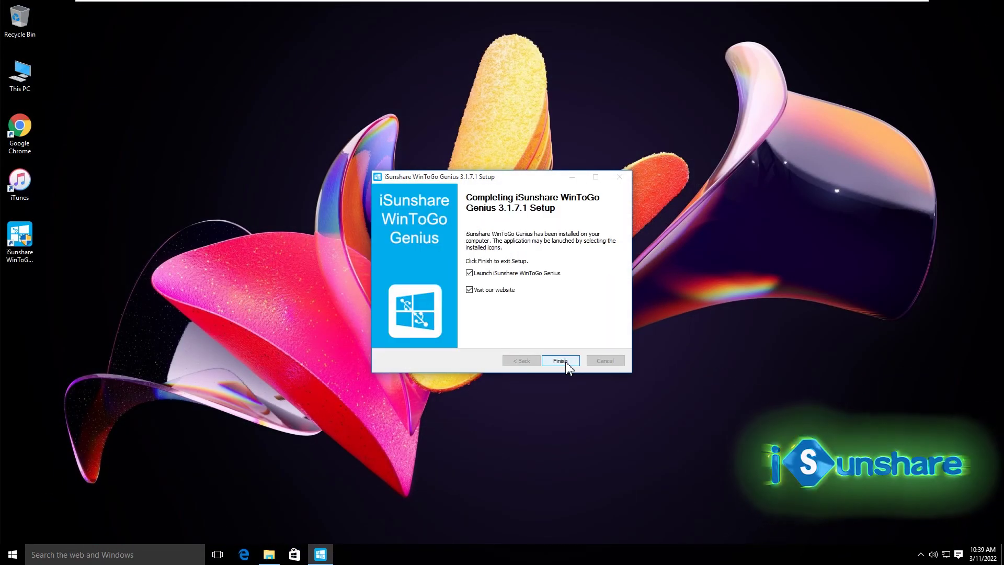
pyautogui.click(469, 290)
pyautogui.click(469, 272)
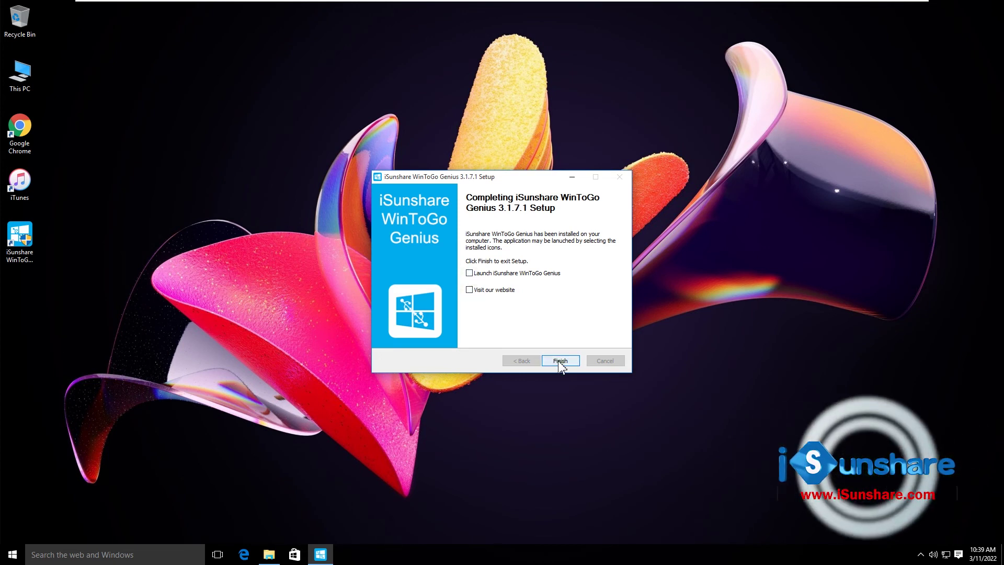
pyautogui.click(559, 360)
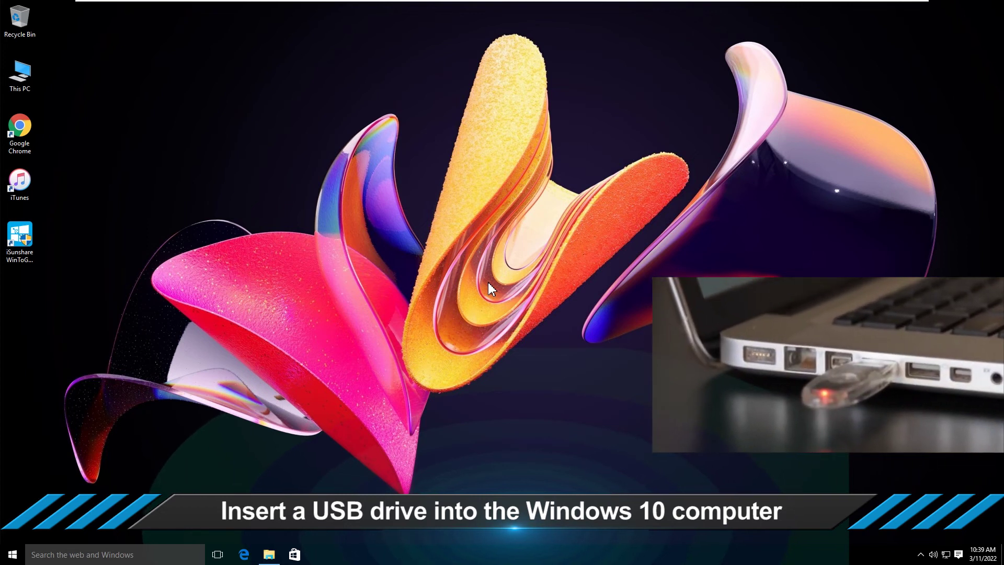
# - Switch to iSunshare WinToGo Genius, allowing it to make changes, and select the H:\ Extreme Pro USB drive as the target
pyautogui.doubleClick(23, 243)
pyautogui.click(544, 306)
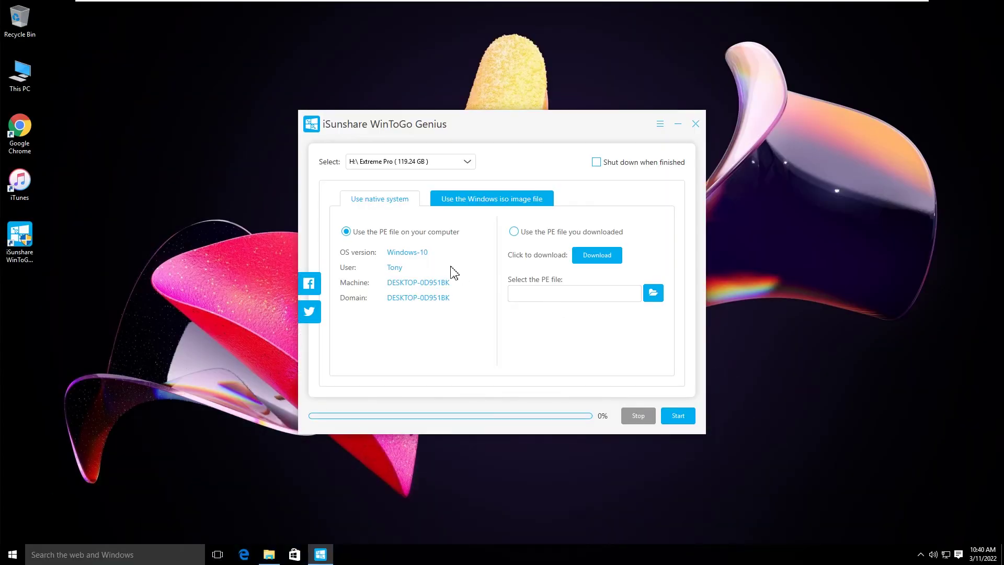
pyautogui.click(370, 163)
pyautogui.click(370, 177)
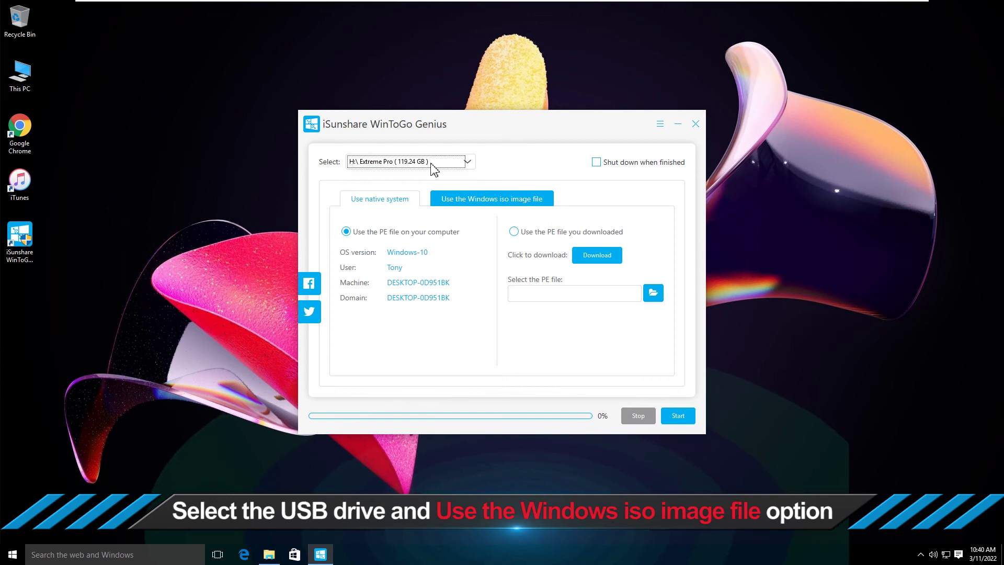
# - Choose the Windows ISO image option and load en_windows_10_enterprise_x64_dvd_6851151.iso from New Volume (F:)
pyautogui.click(460, 200)
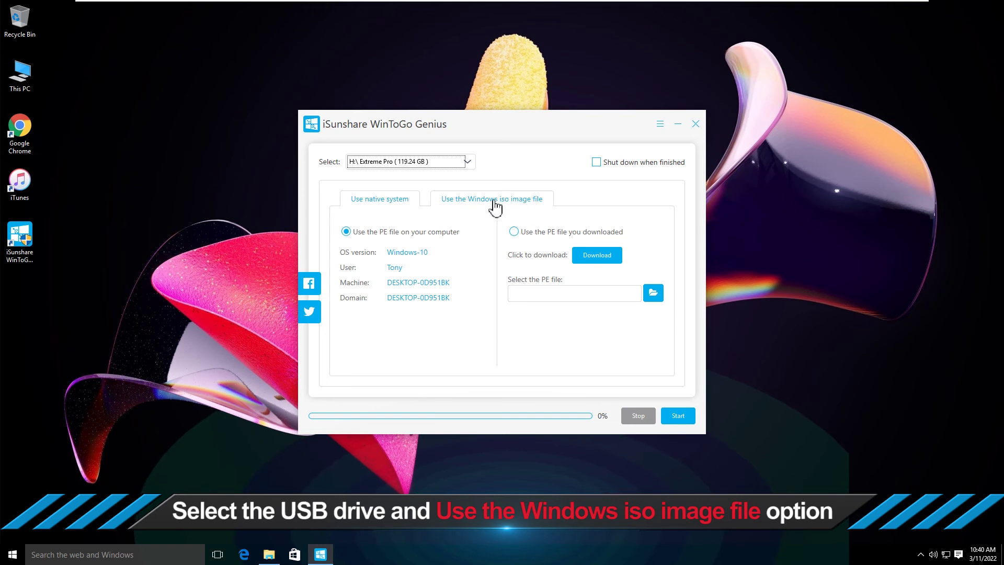
pyautogui.click(495, 205)
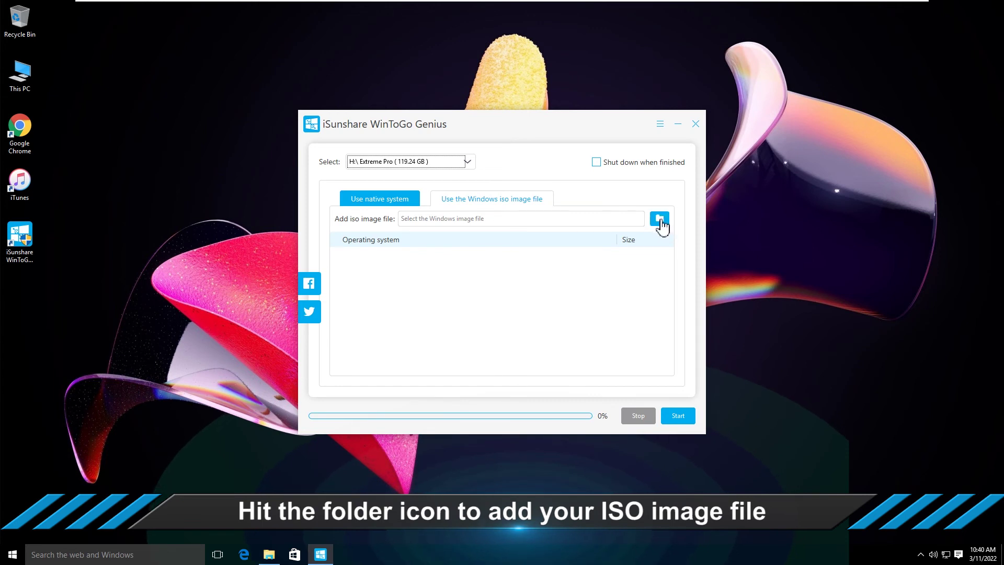
pyautogui.click(659, 219)
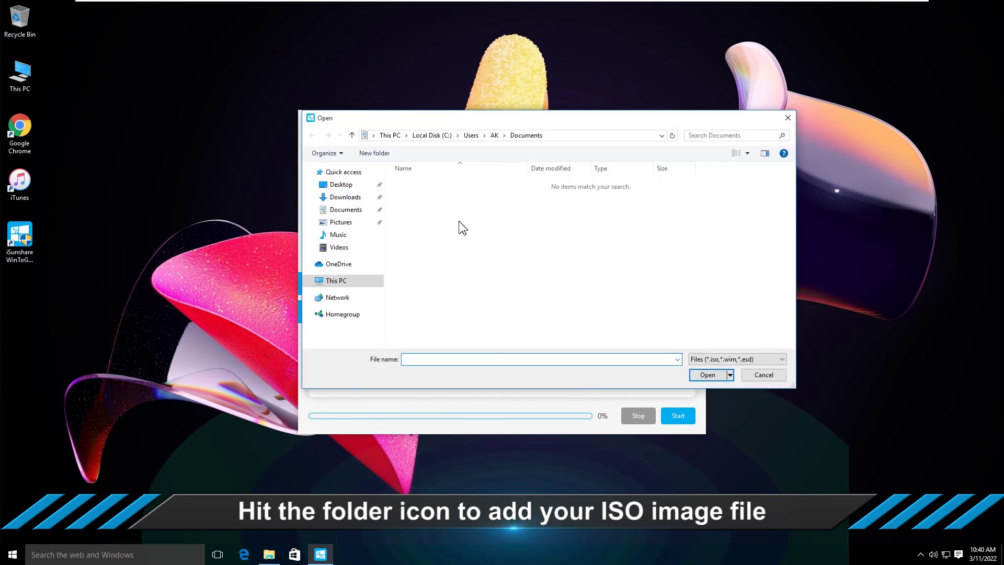
pyautogui.click(339, 282)
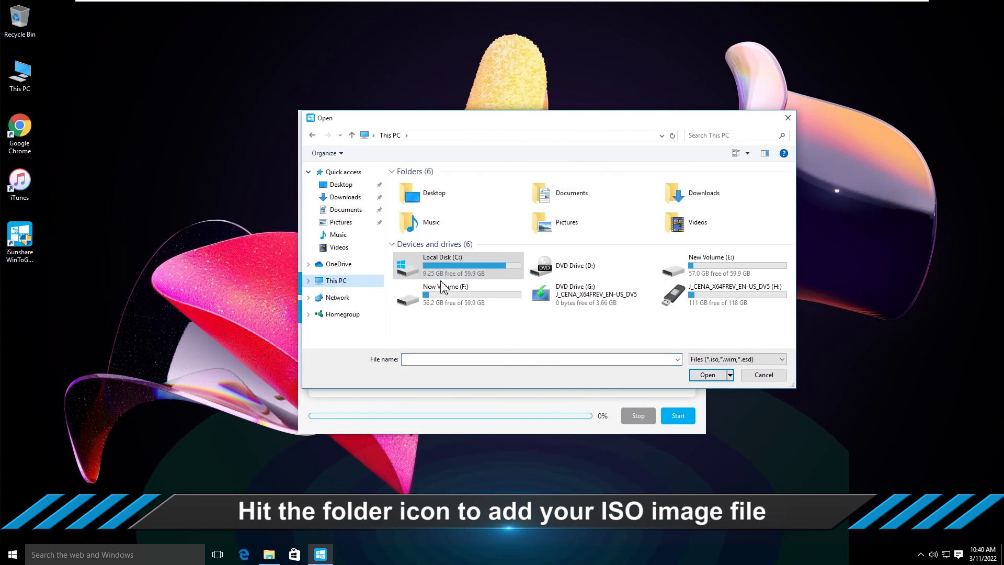
pyautogui.doubleClick(443, 287)
pyautogui.click(409, 186)
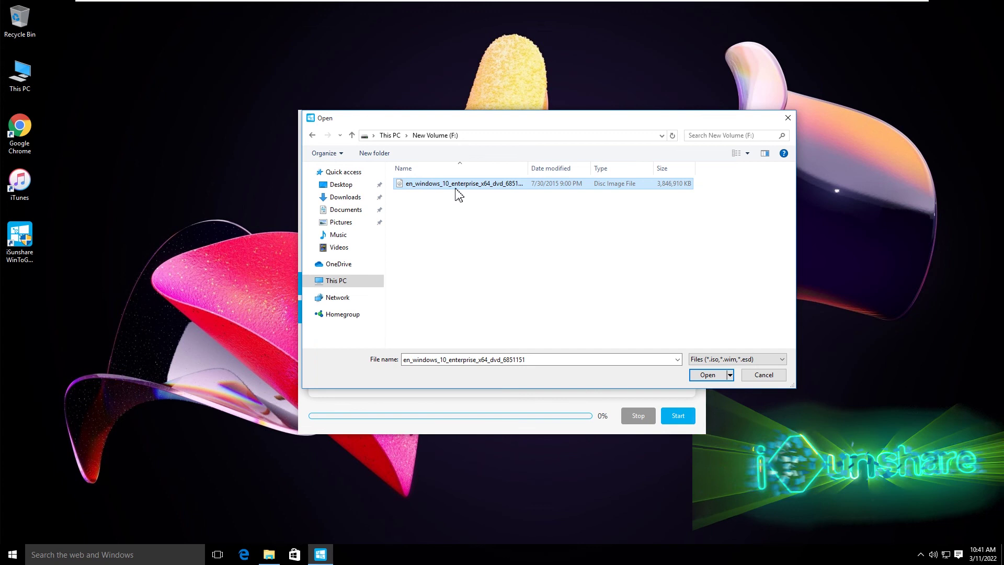
pyautogui.click(707, 374)
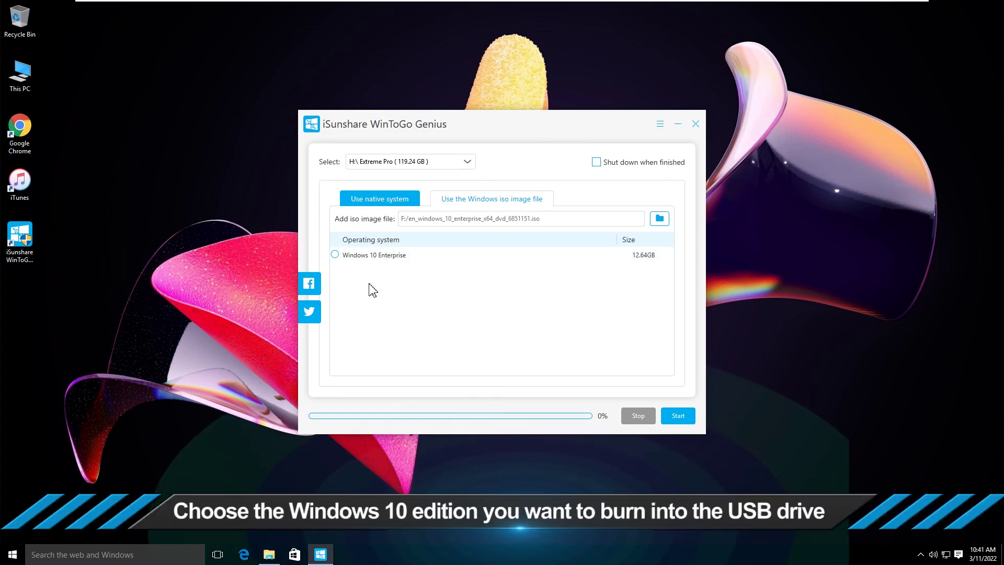
# - Burn the Windows 10 Enterprise edition to the USB drive, accepting the formatting, and exit the program when finished
pyautogui.click(334, 255)
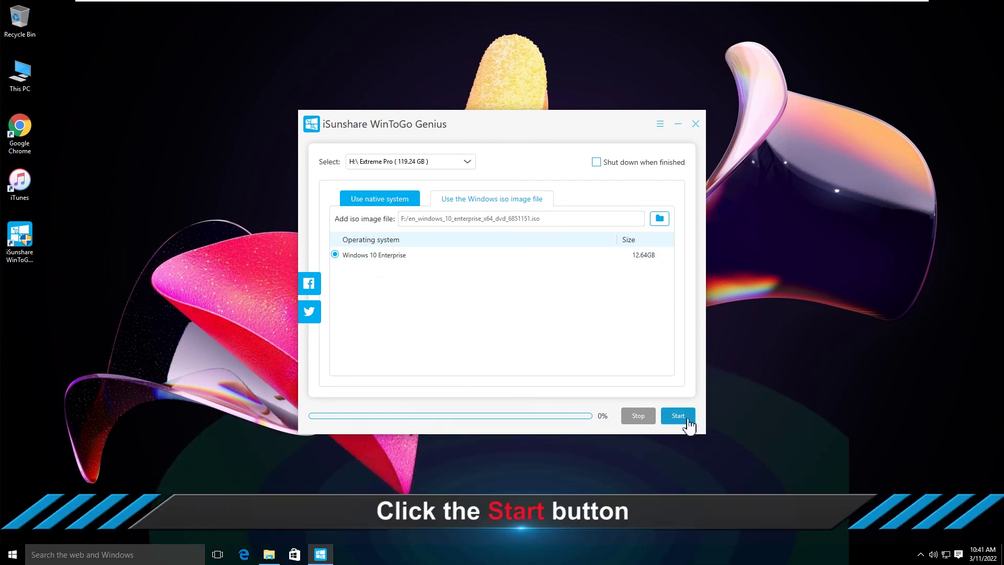
pyautogui.click(678, 417)
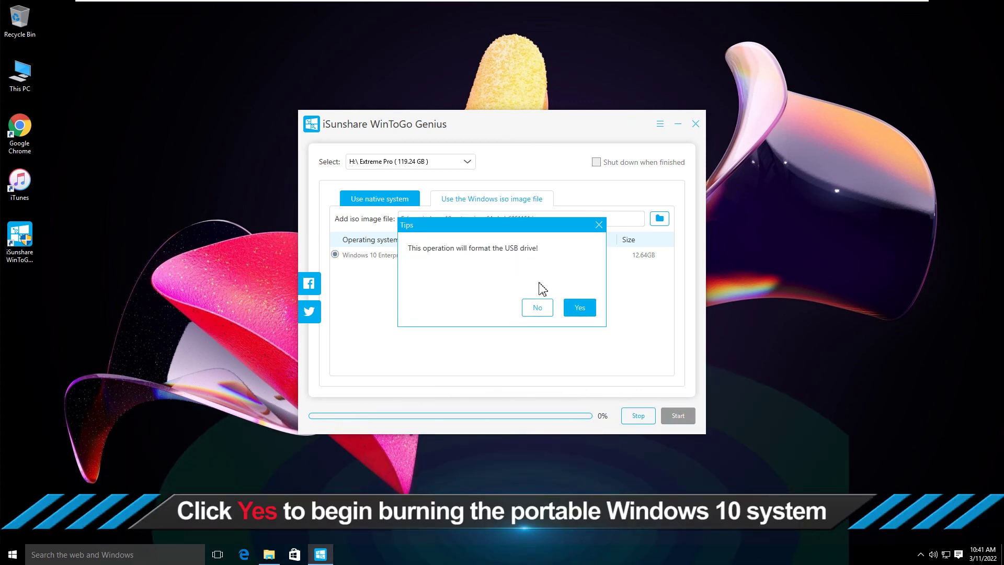
pyautogui.click(580, 310)
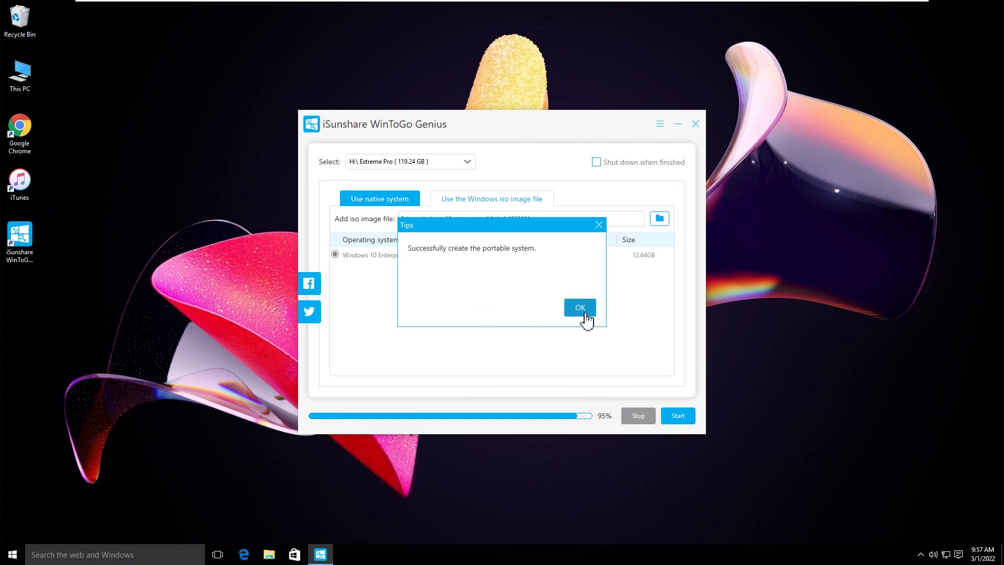
pyautogui.click(580, 309)
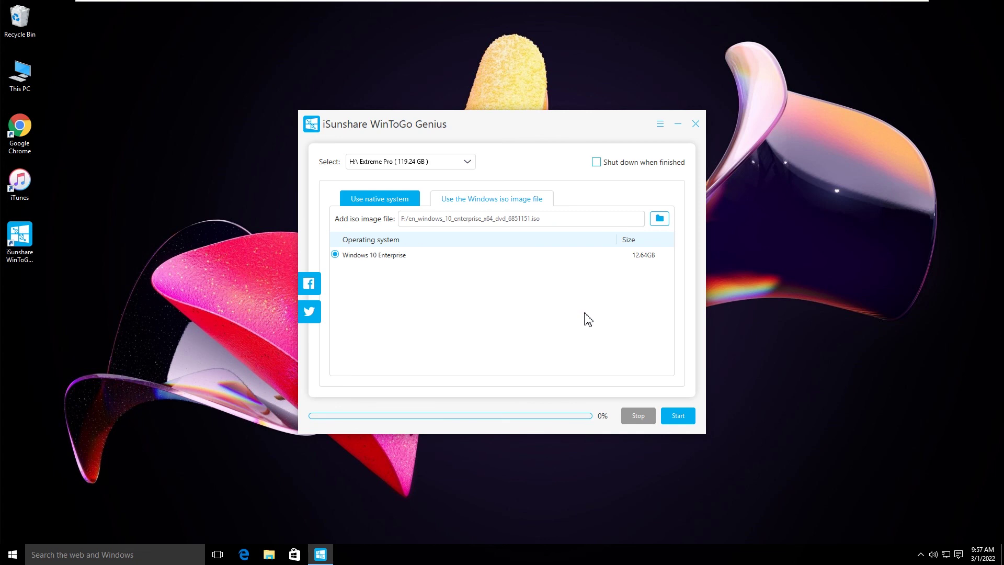
pyautogui.click(694, 124)
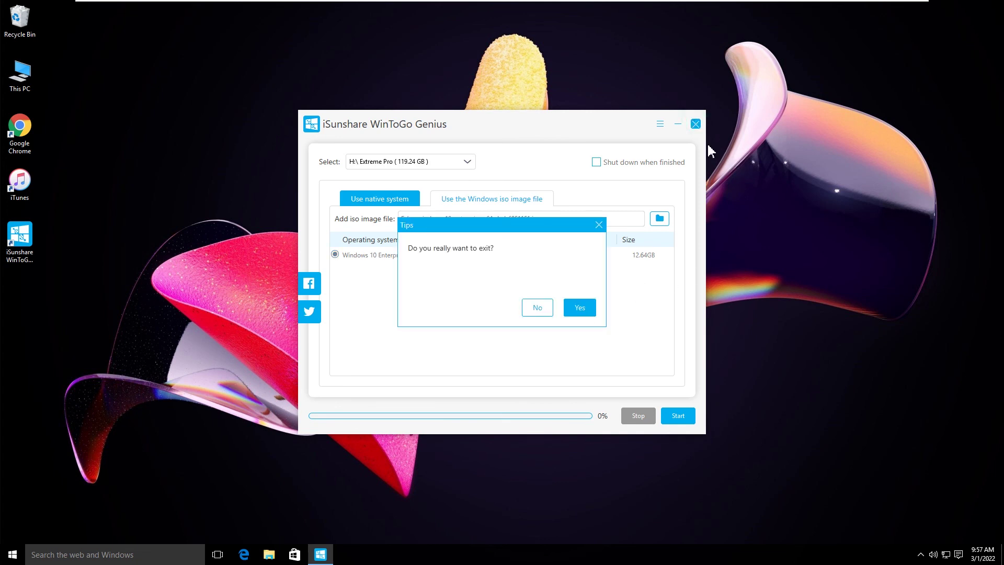
pyautogui.click(580, 307)
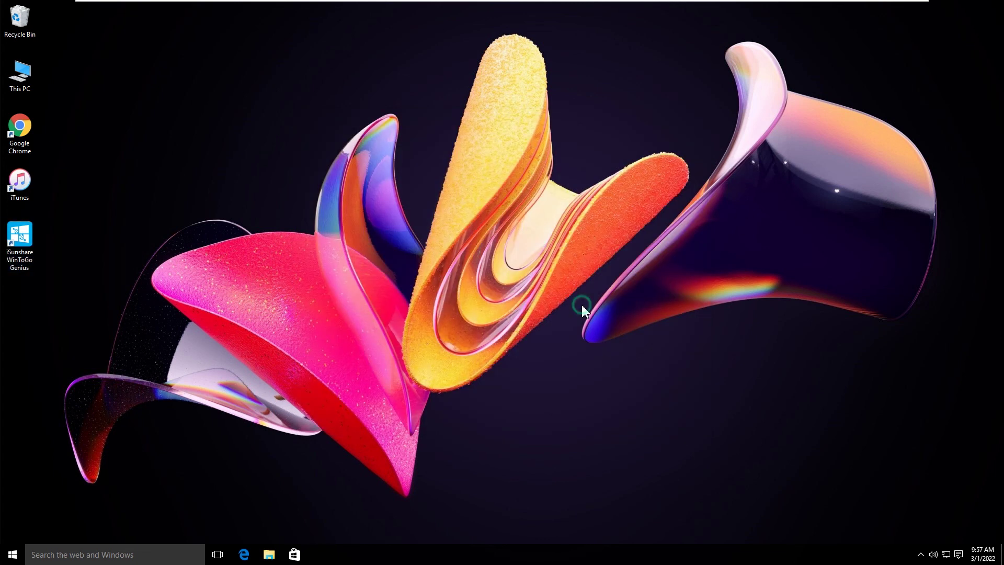